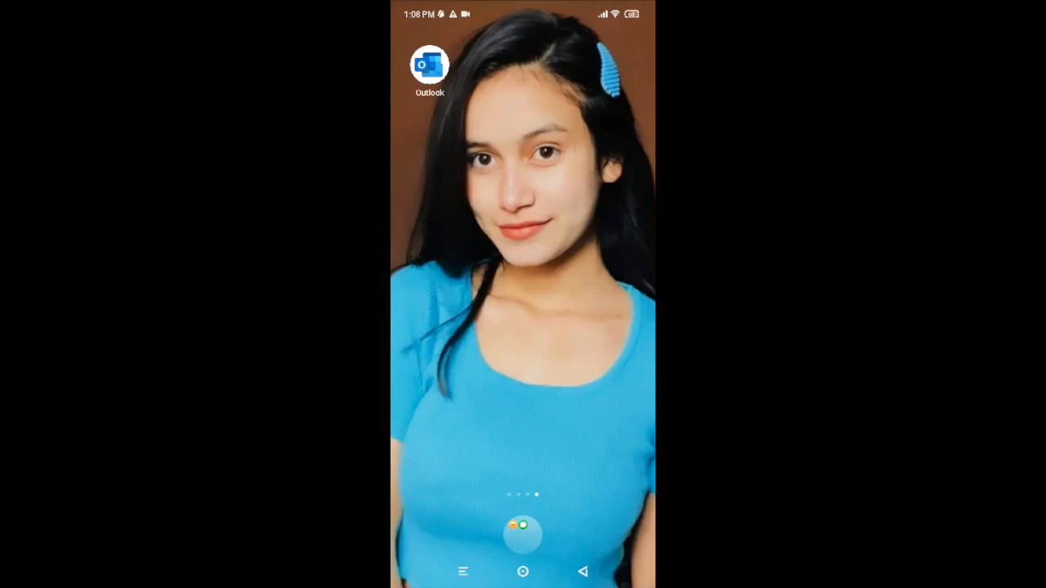
# Step: Launch Outlook, choose Create New Account, and focus the New email field
pyautogui.click(429, 65)
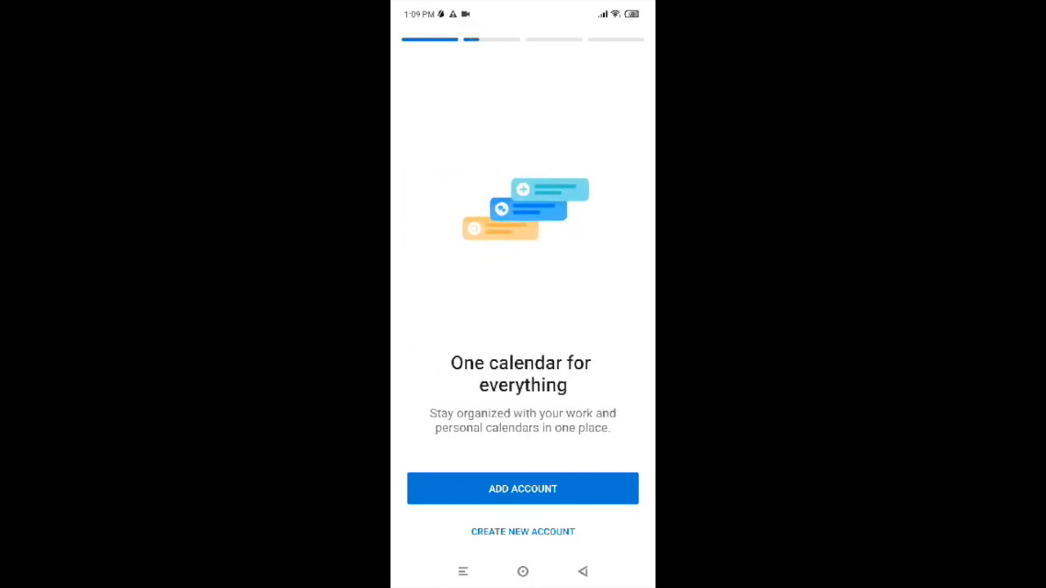
pyautogui.click(524, 531)
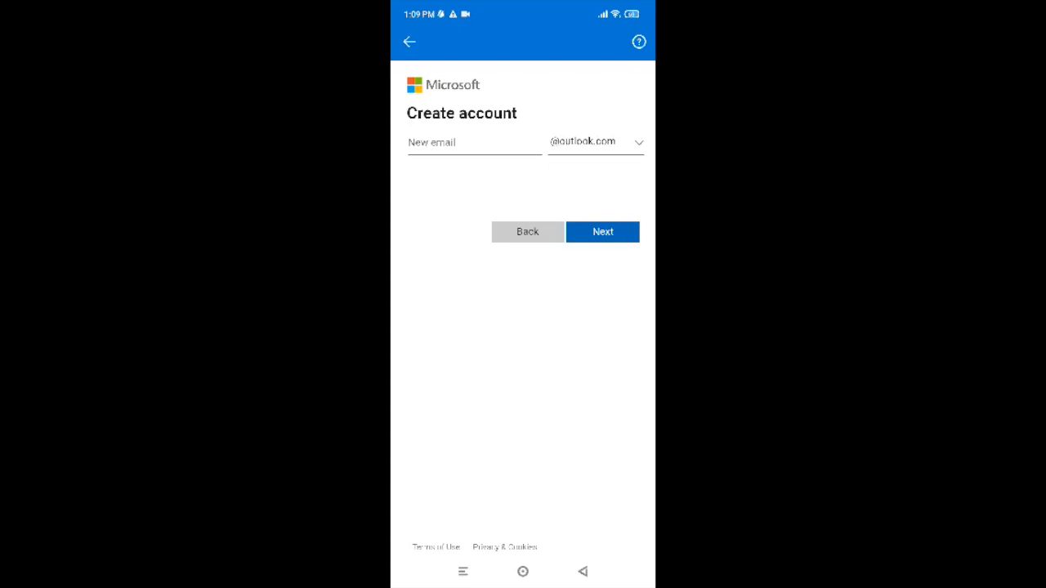
pyautogui.click(474, 143)
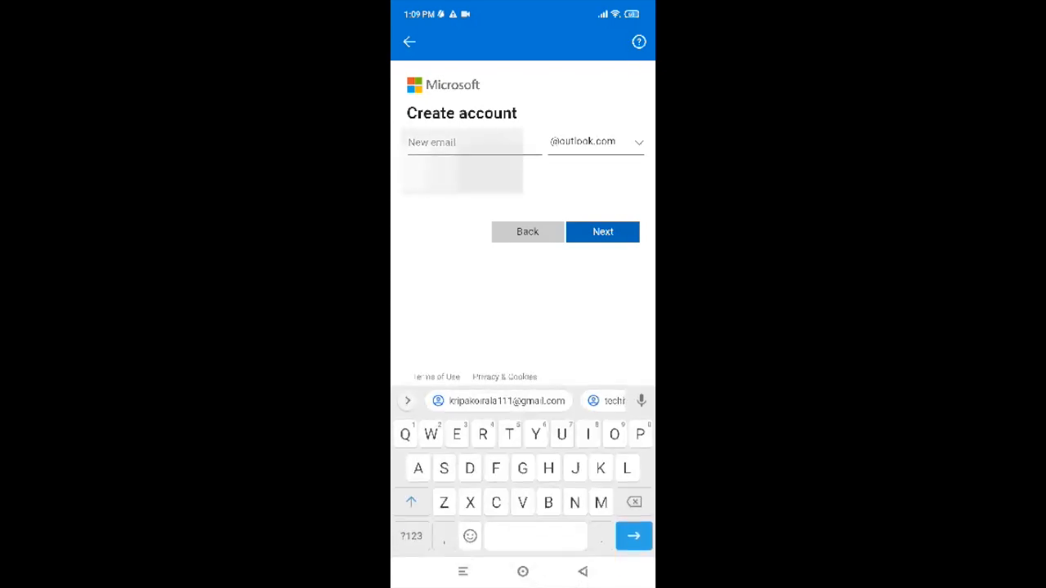
pyautogui.write('T')
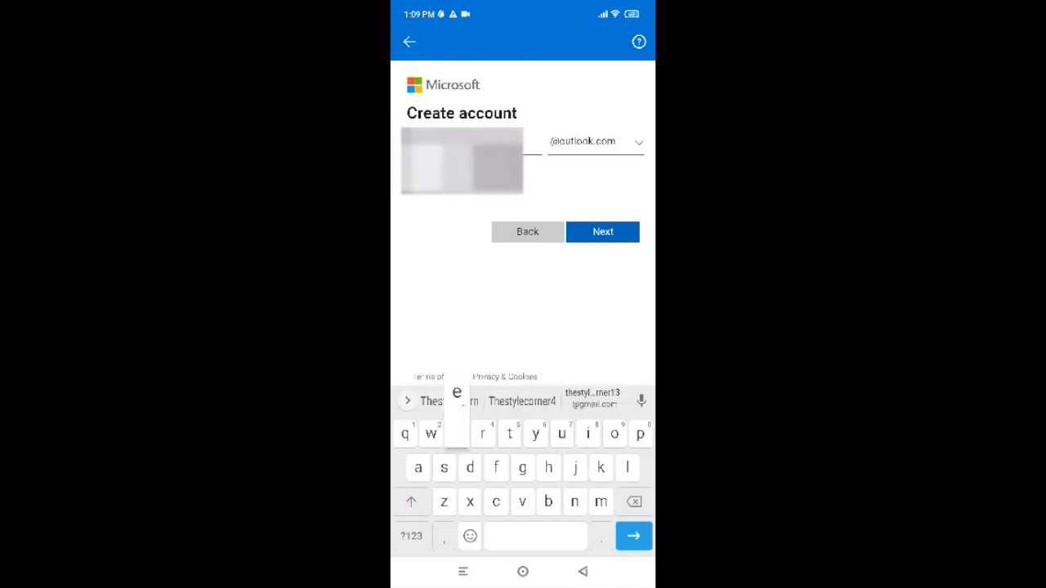
pyautogui.write('hestylecorner')
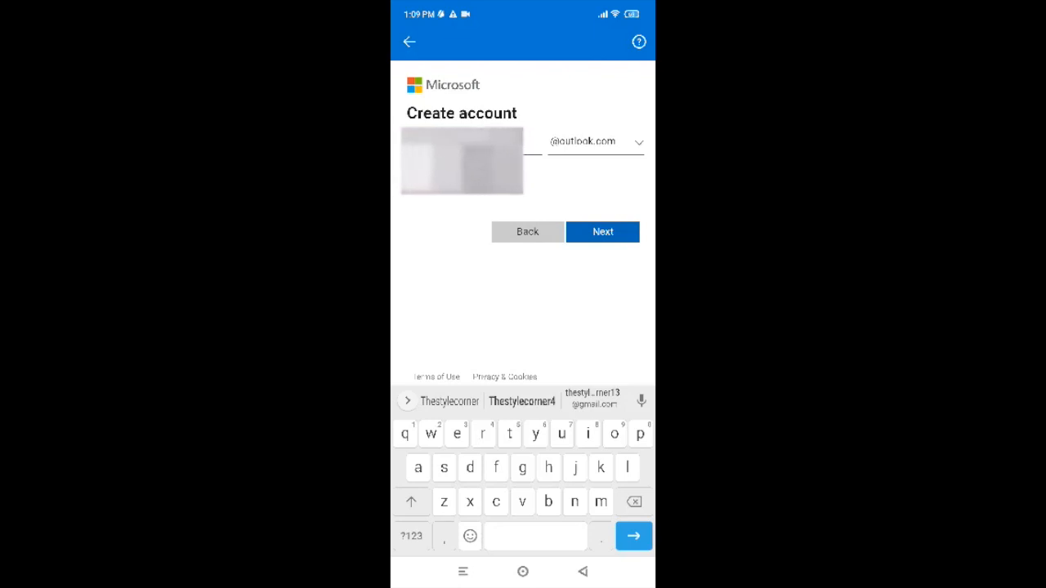
# Step: Finish the username with digits and submit the new outlook.com address
pyautogui.click(411, 536)
pyautogui.click(411, 535)
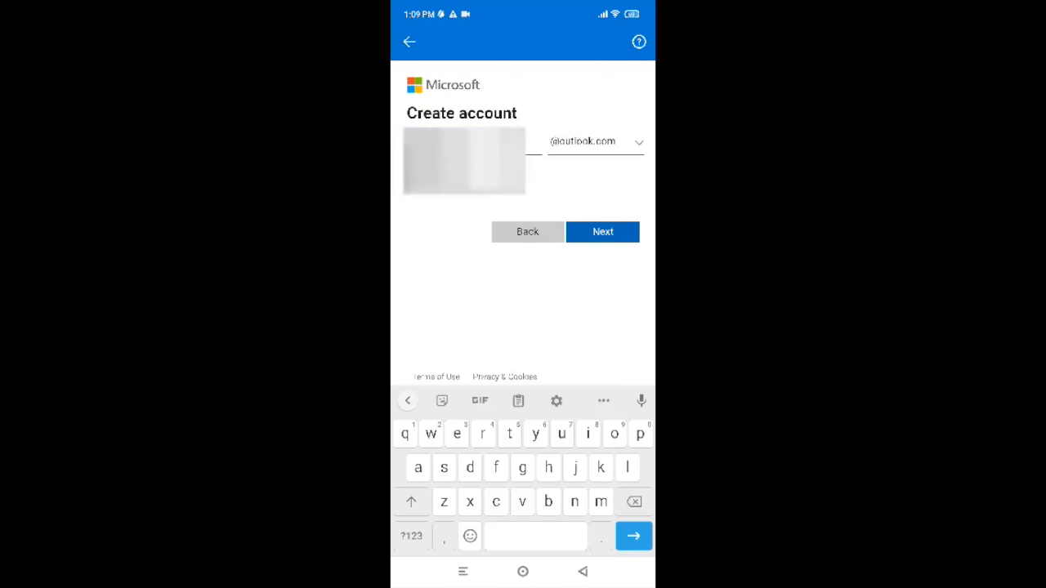
pyautogui.click(603, 232)
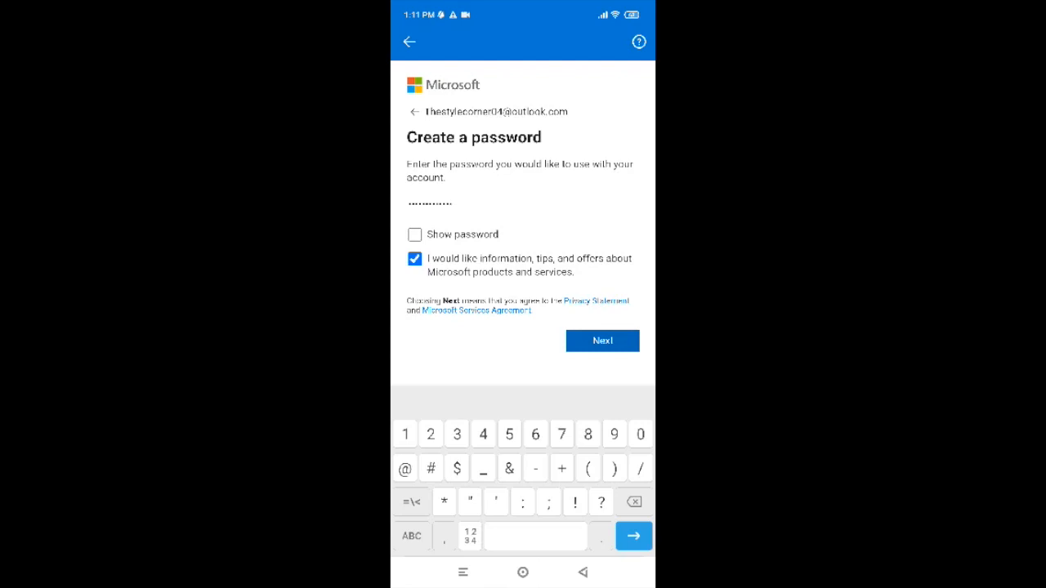
# Step: Submit the new password, reaching the robot-check puzzle prompt
pyautogui.click(602, 341)
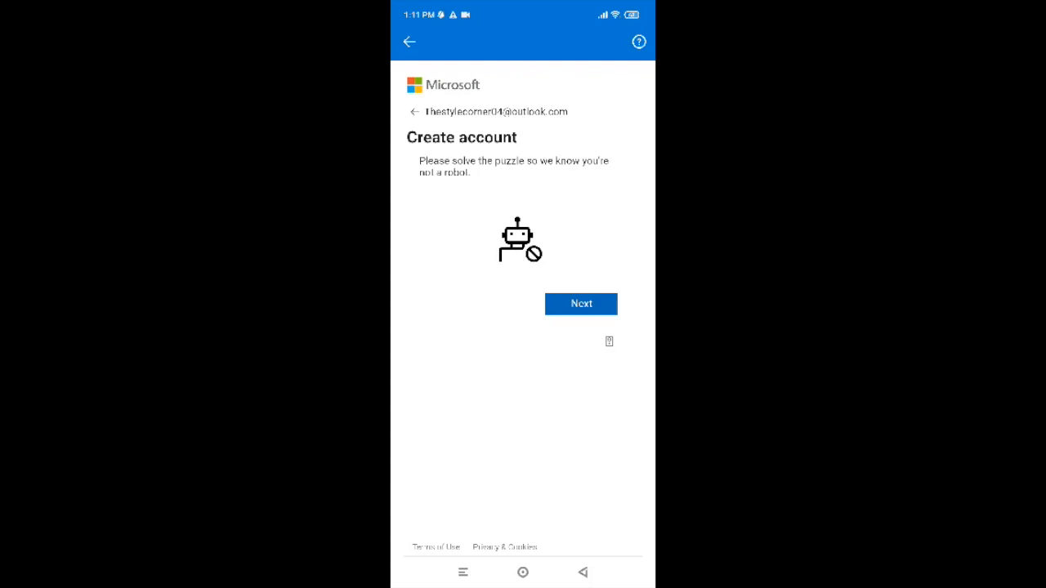
# Step: Start the robot check and pick the starfish tile to pass it
pyautogui.click(581, 304)
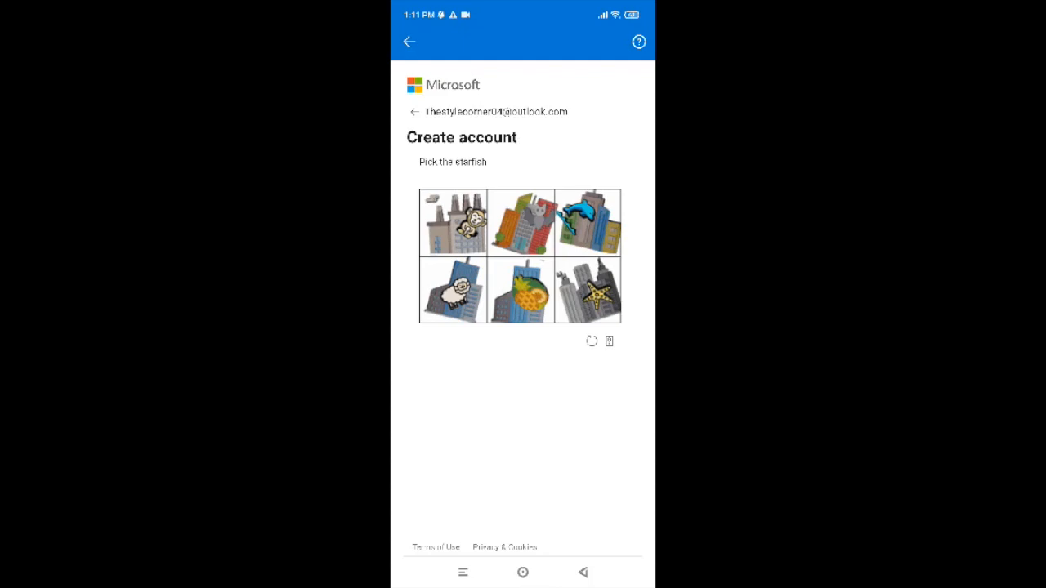
pyautogui.click(588, 289)
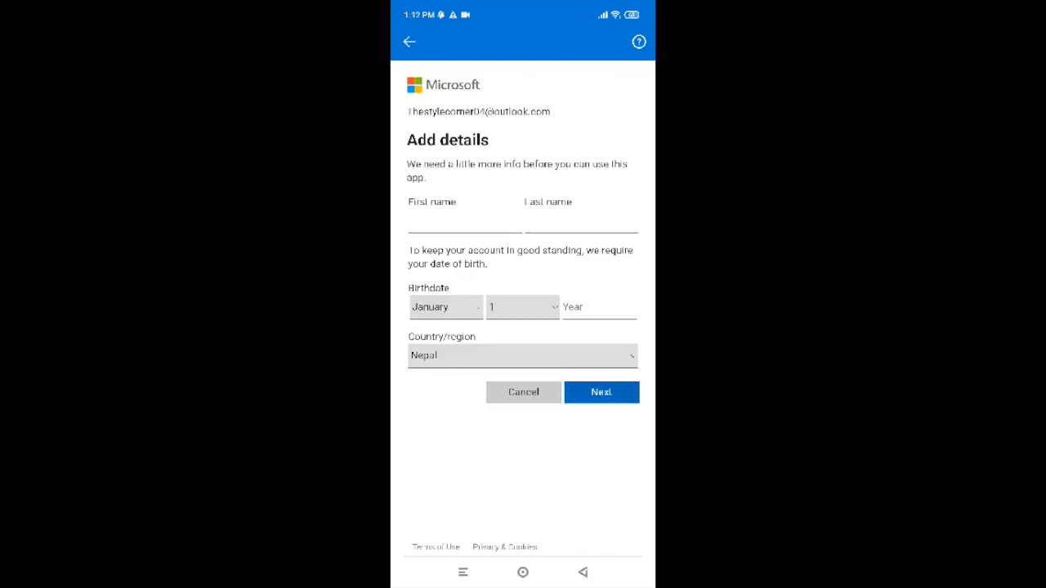
# Step: Enter the first name, then move to the Last name field and enter the surname
pyautogui.click(465, 221)
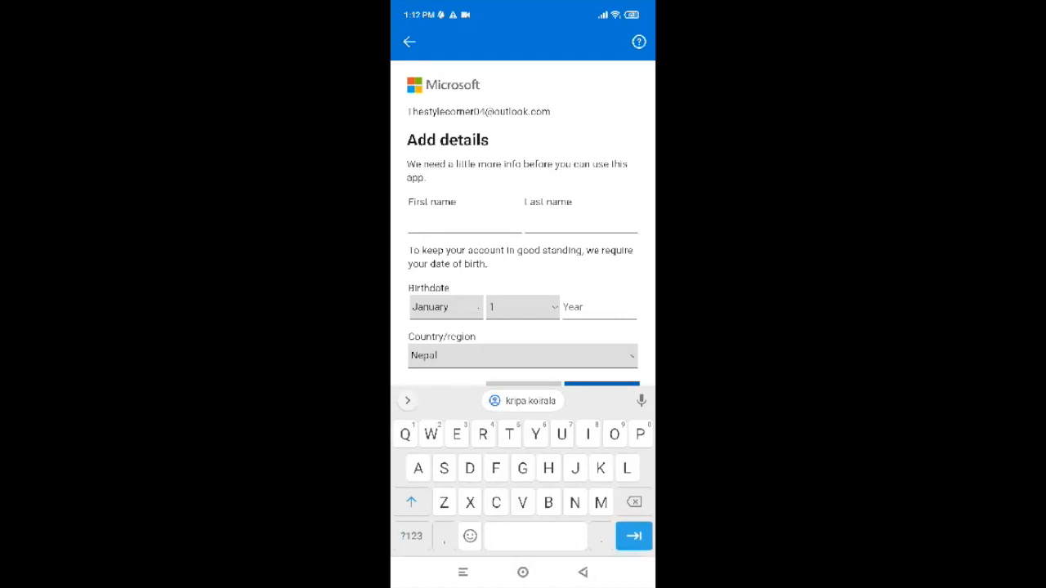
pyautogui.write('K')
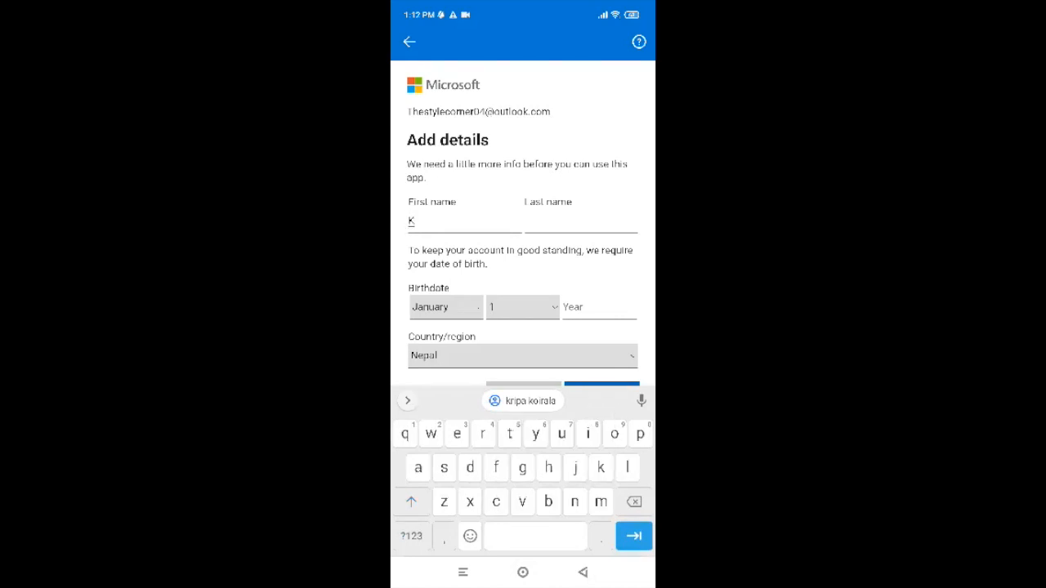
pyautogui.write('ripa')
pyautogui.click(412, 501)
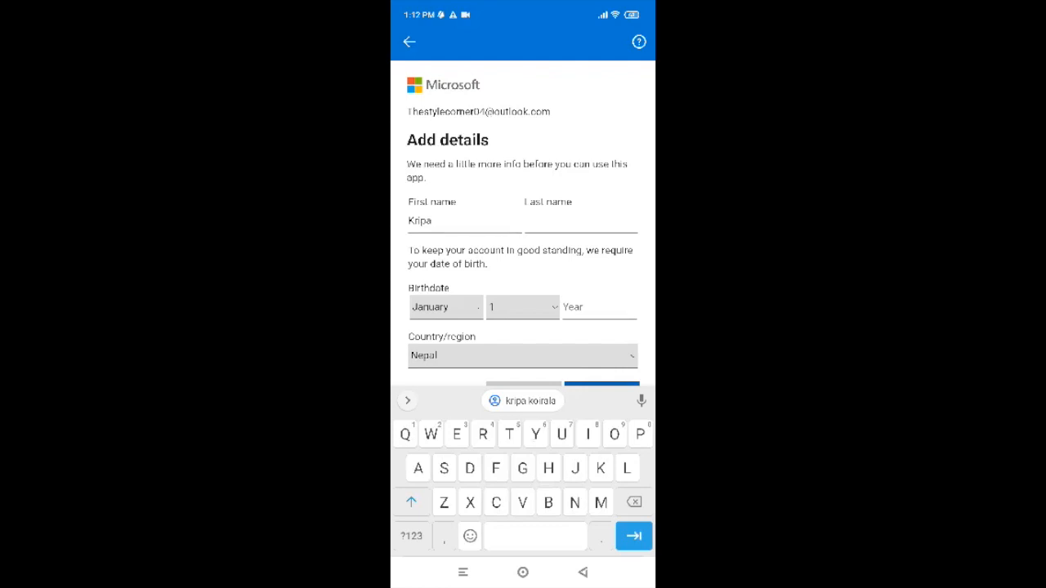
pyautogui.write('Koir')
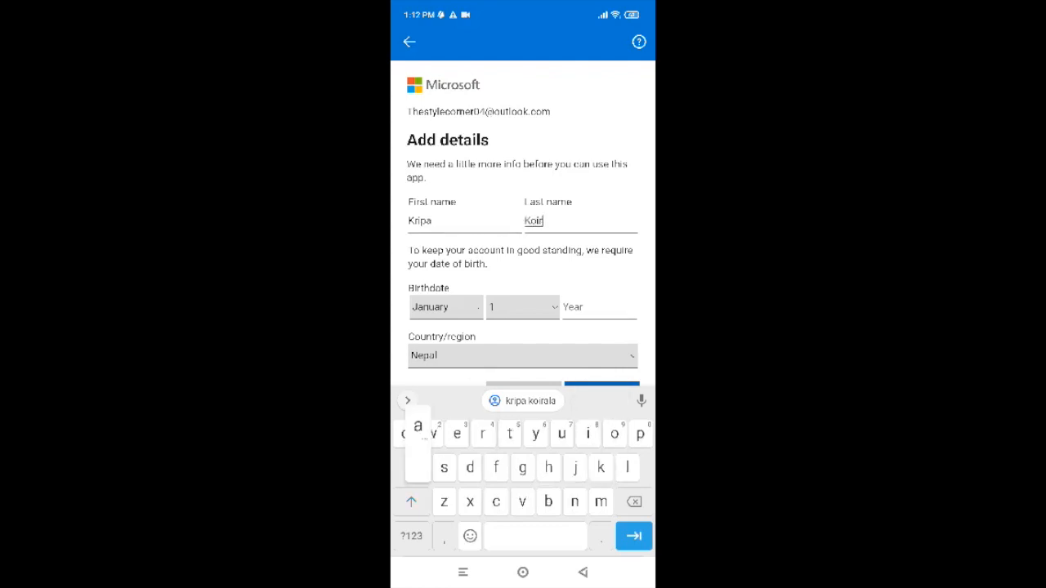
pyautogui.write('ala')
pyautogui.scroll(-2, 523, 262)
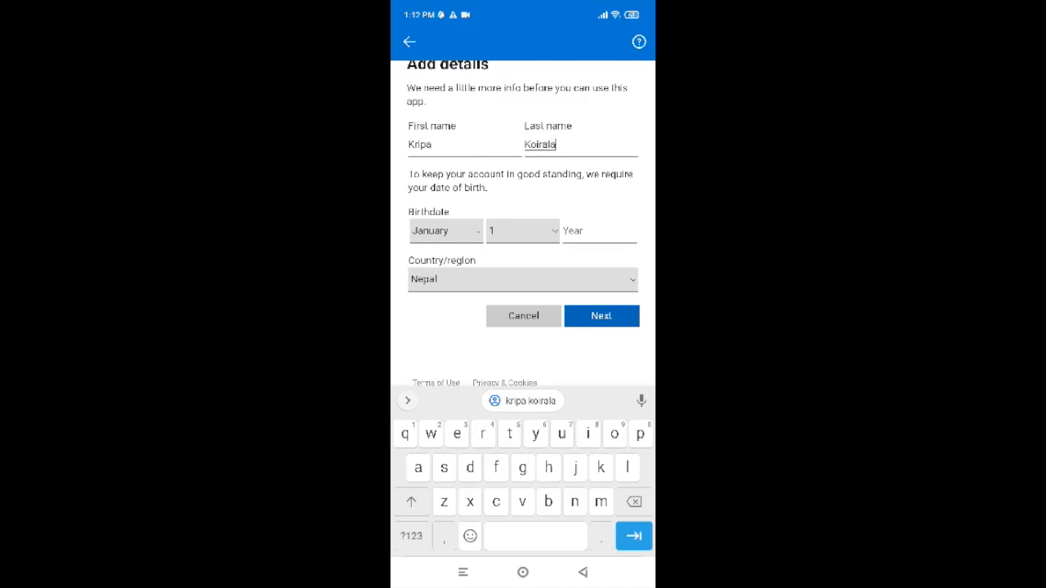
# Step: Set the birthdate to August 29, 2005
pyautogui.click(445, 231)
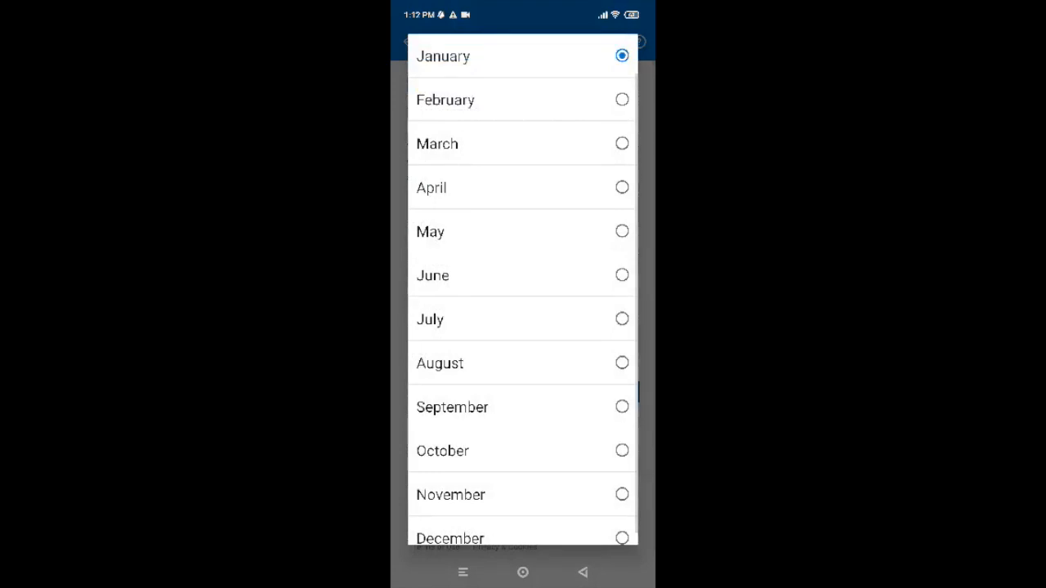
pyautogui.click(523, 363)
pyautogui.click(572, 307)
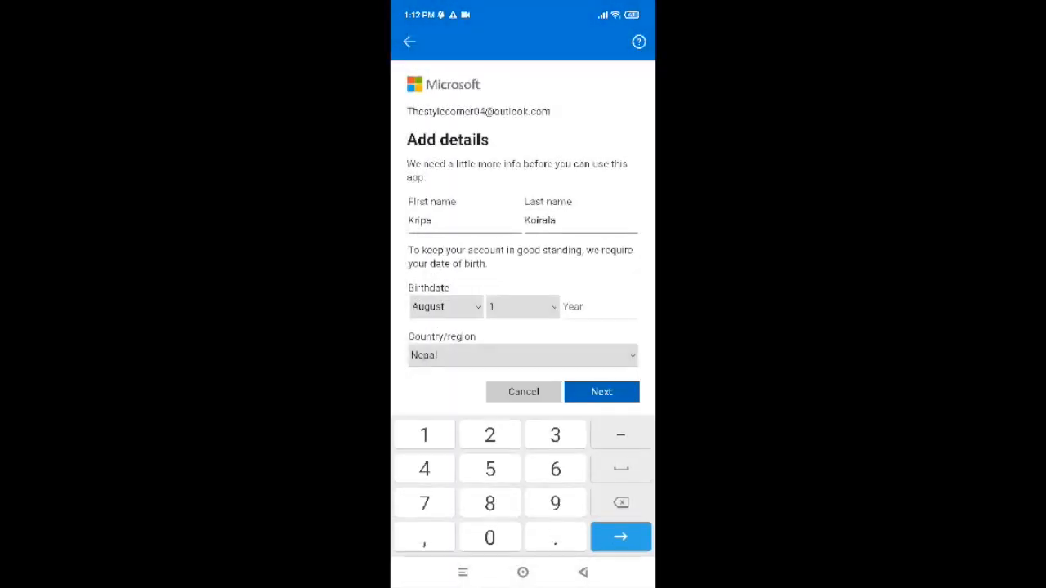
pyautogui.click(523, 307)
pyautogui.scroll(-10, 523, 327)
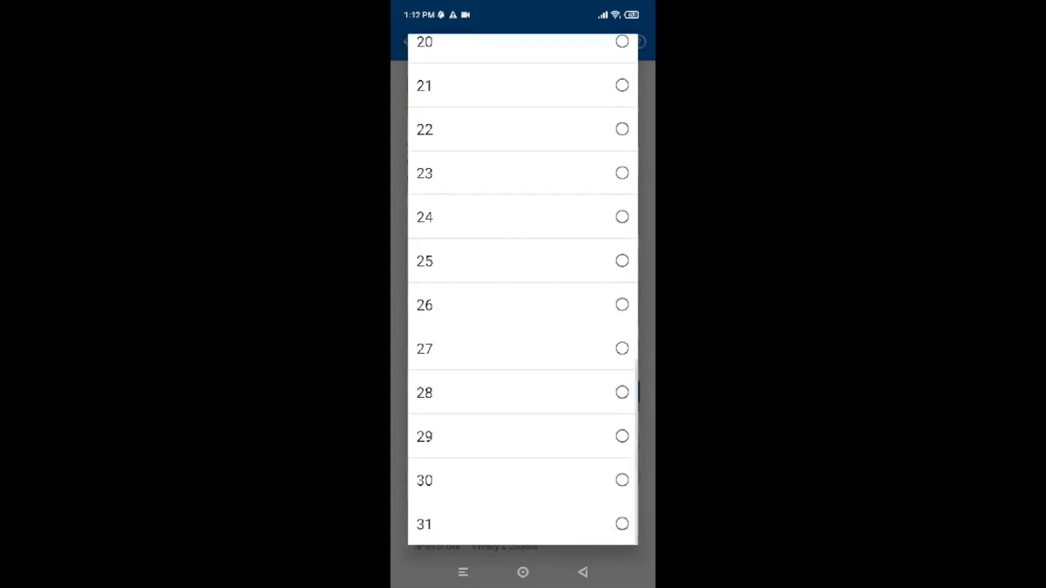
pyautogui.click(523, 437)
pyautogui.click(601, 306)
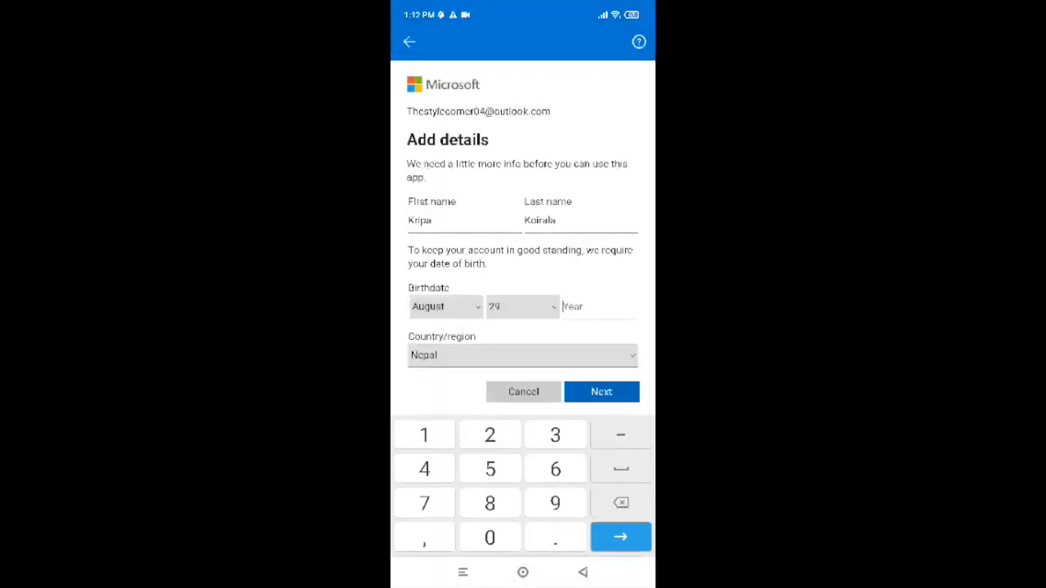
pyautogui.click(489, 435)
pyautogui.click(489, 537)
pyautogui.click(489, 469)
pyautogui.moveTo(523, 245); pyautogui.dragTo(523, 203)
# Step: Review the country list, keep Nepal, and submit the details
pyautogui.click(523, 311)
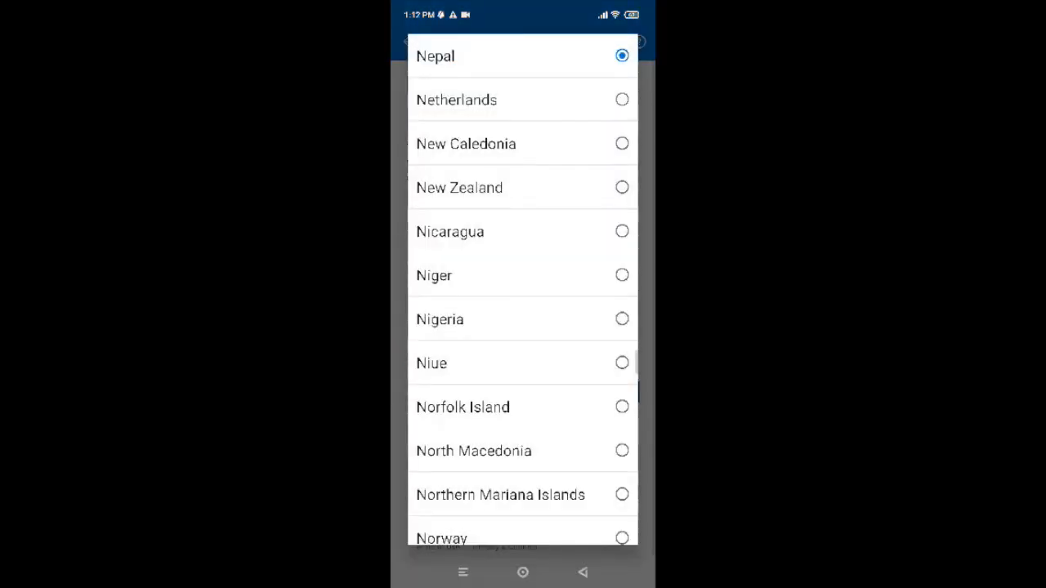
pyautogui.click(583, 572)
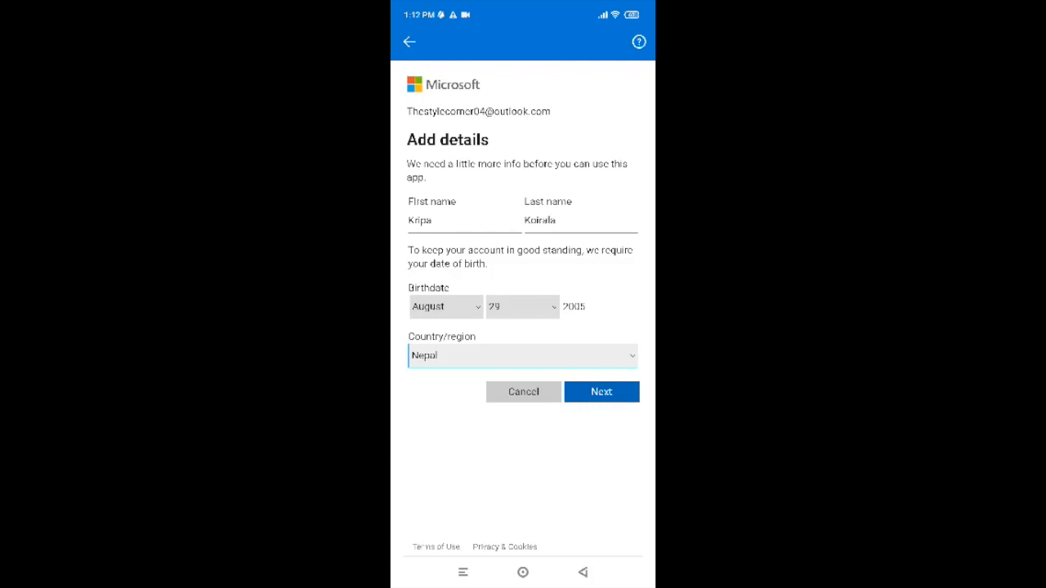
pyautogui.click(523, 355)
pyautogui.scroll(-5, 523, 294)
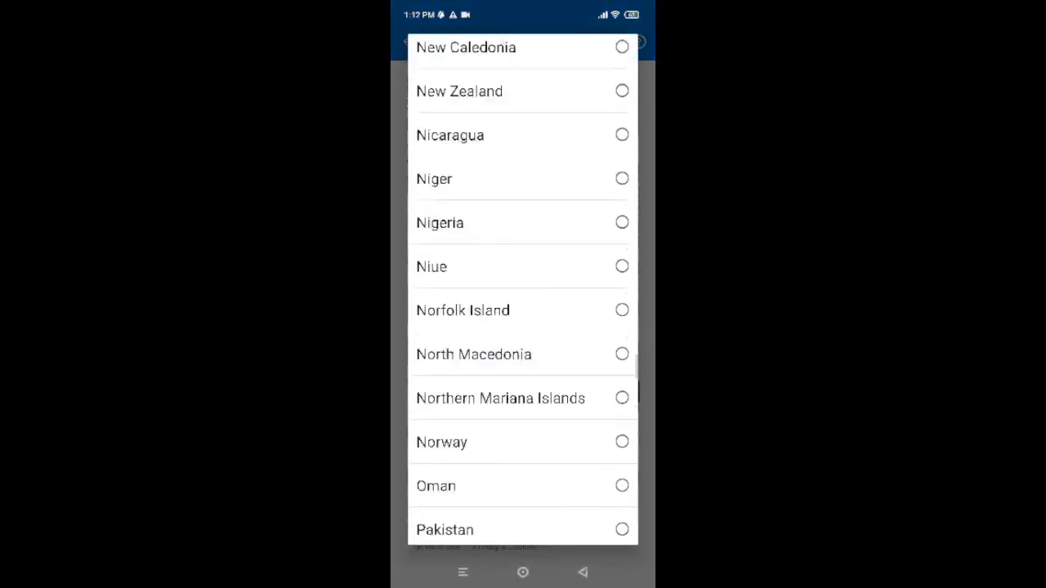
pyautogui.scroll(10, 523, 294)
pyautogui.scroll(5, 523, 294)
pyautogui.press('Escape')
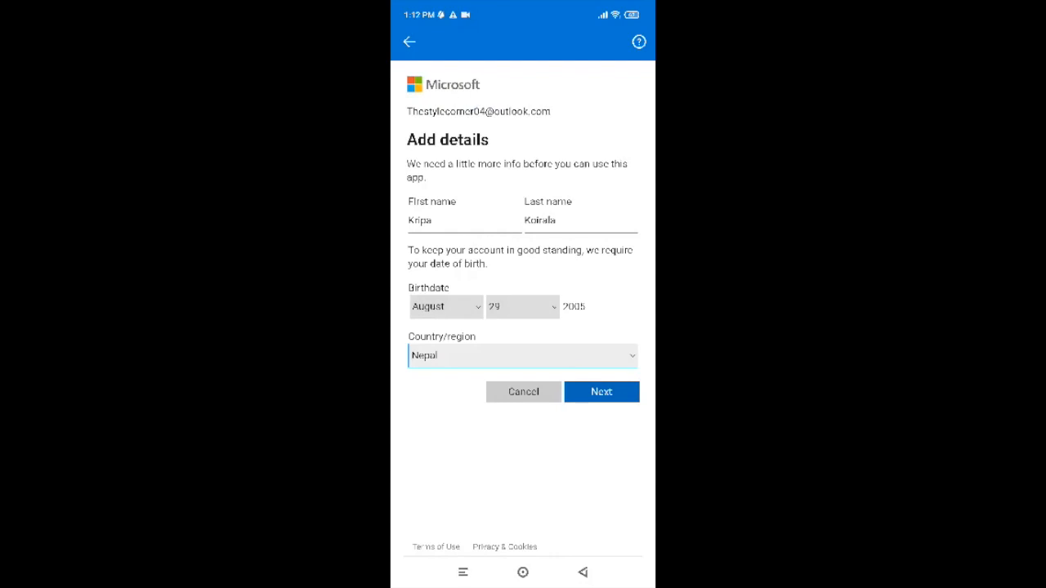
pyautogui.click(601, 392)
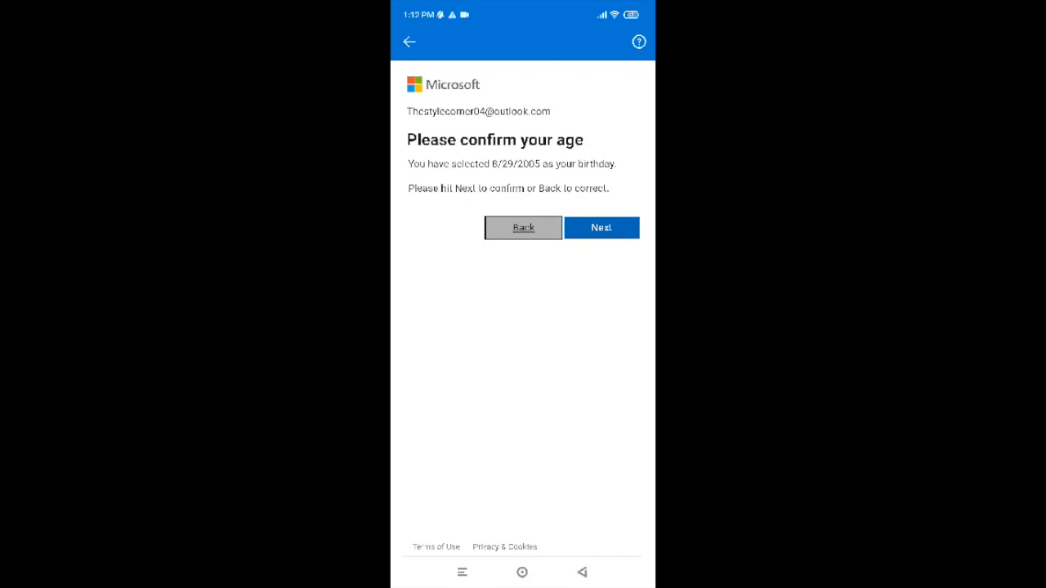
pyautogui.click(602, 227)
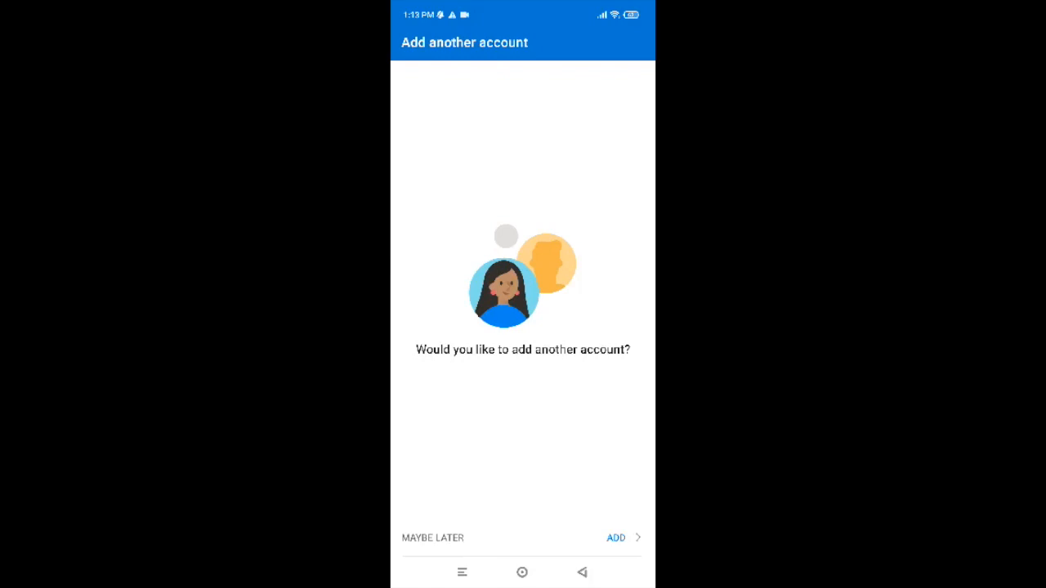
# Step: Skip adding another account, accept optional diagnostic data, and continue to the inbox
pyautogui.click(432, 538)
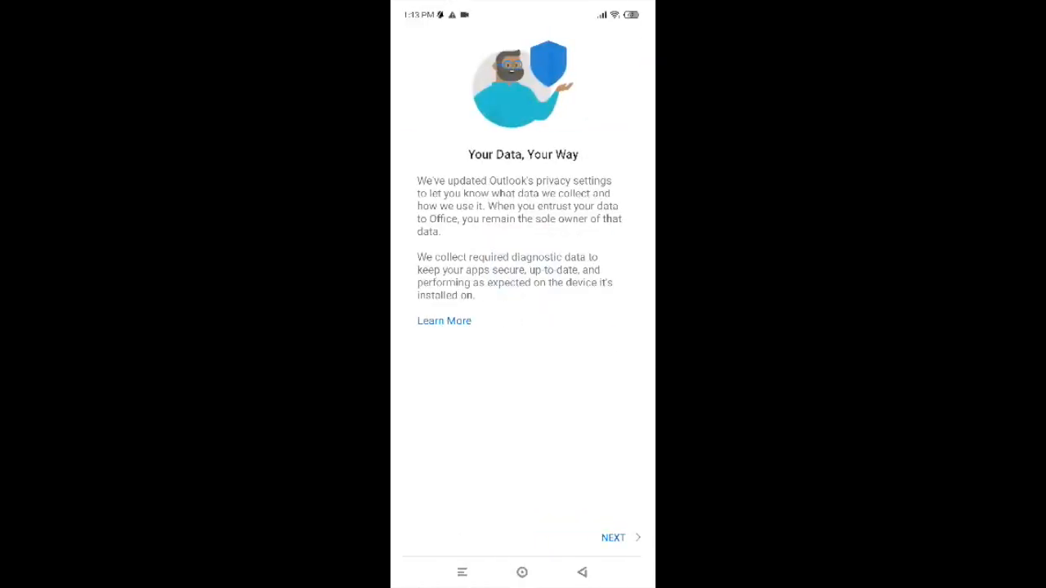
pyautogui.click(617, 537)
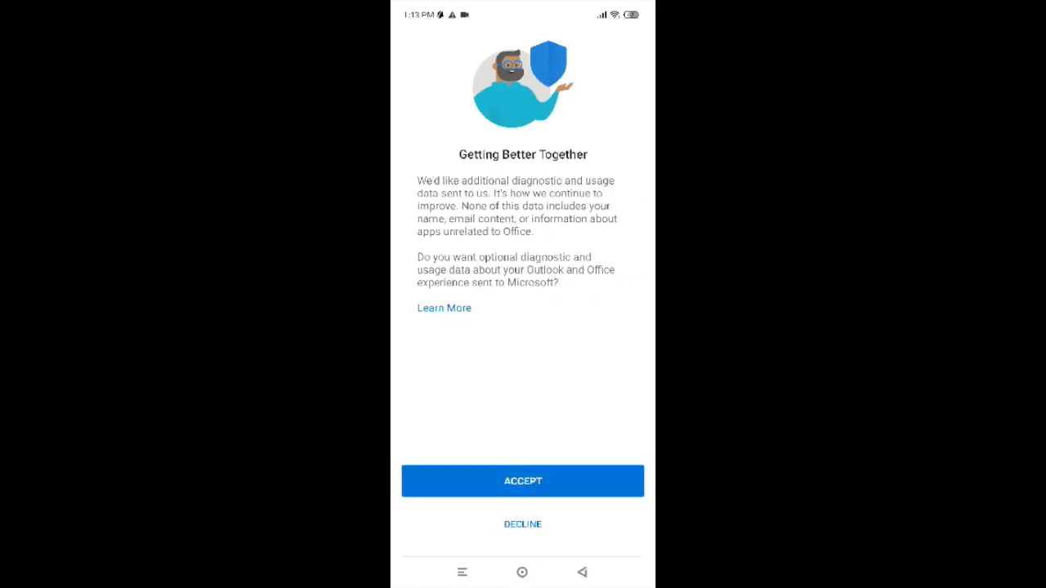
pyautogui.click(523, 481)
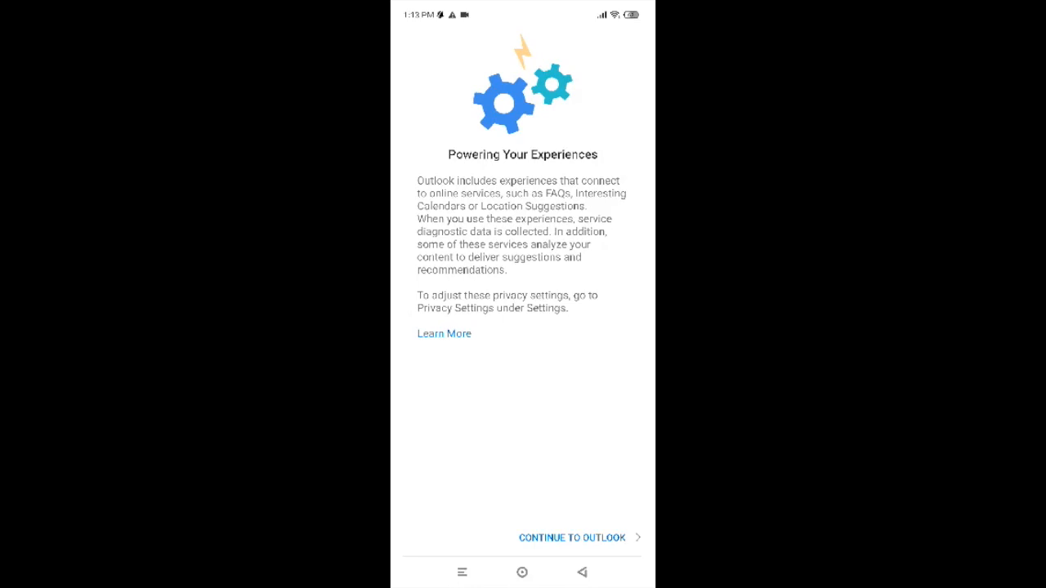
pyautogui.click(572, 538)
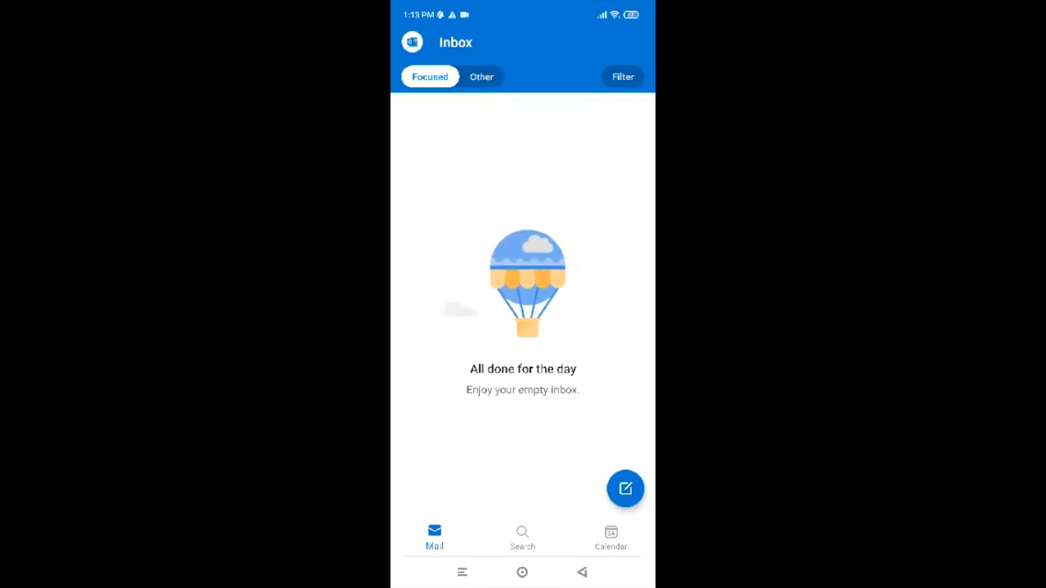
# Step: Tap the Home navigation button to leave Outlook; the empty inbox stays on screen
pyautogui.click(522, 572)
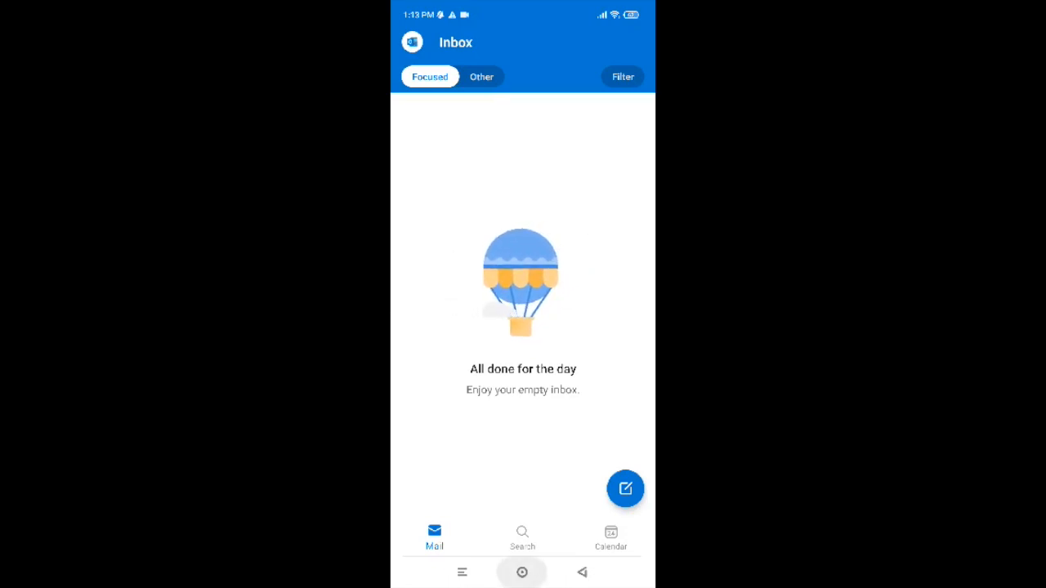